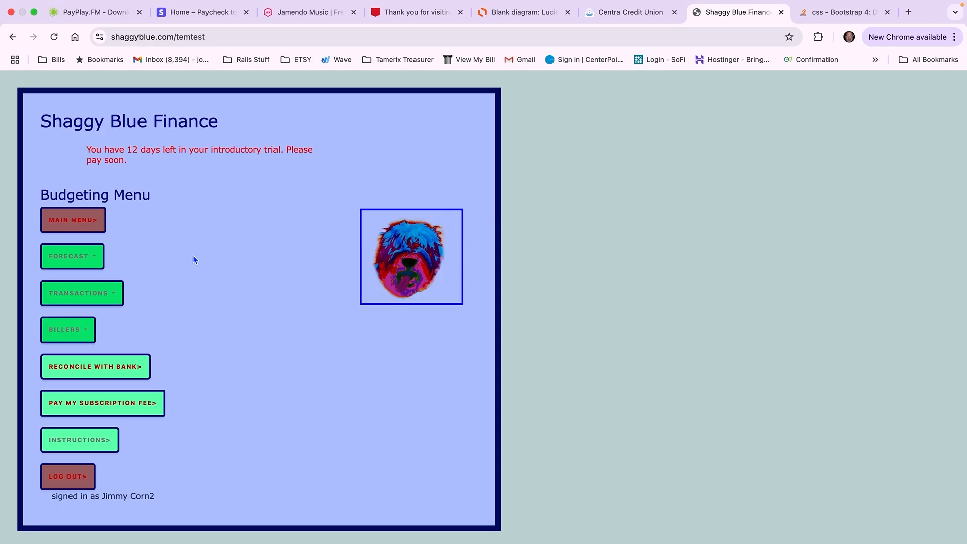
Step: Generate a forecast from the Budgeting Menu and bring up its Active Posting Section
left_click(95, 259)
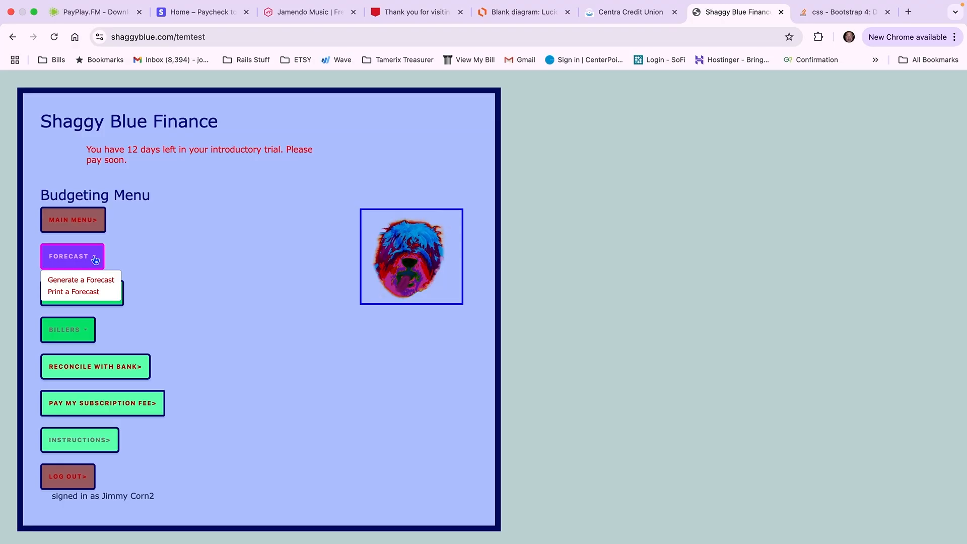
left_click(91, 280)
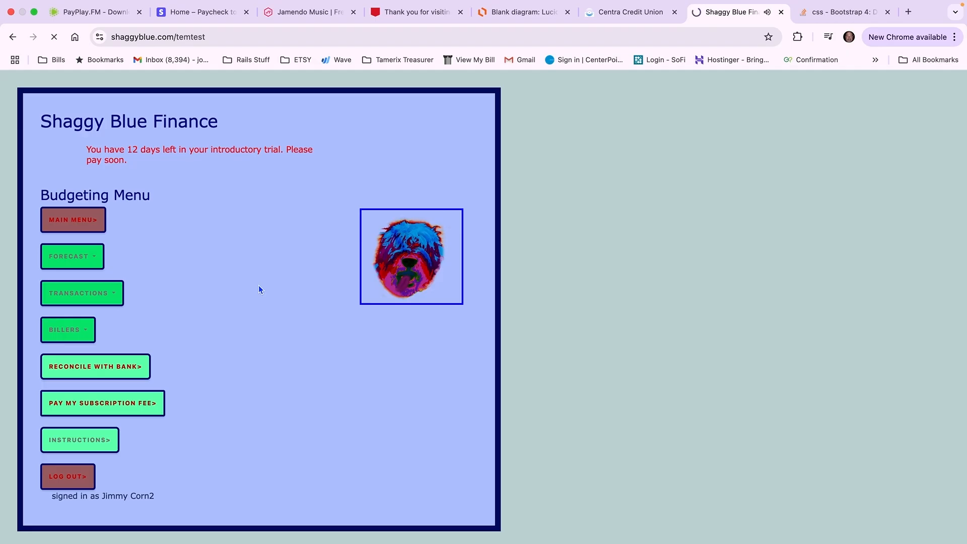
scroll(258, 289, "down", 2)
scroll(332, 295, "down", 2)
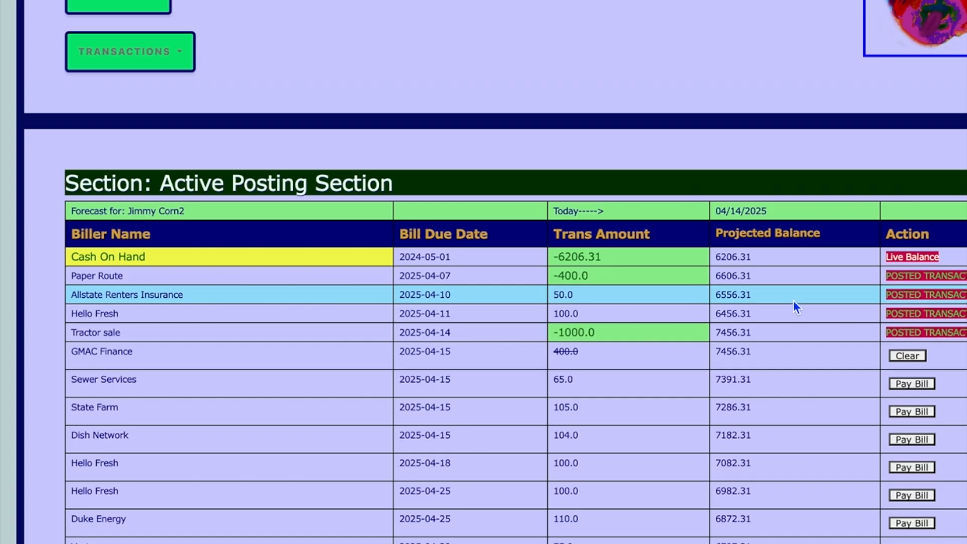
Step: Open the bank reconciliation and clear the Paper Route, Allstate Renters Insurance, Hello Fresh and Tractor sale transactions
scroll(793, 301, "up", 2)
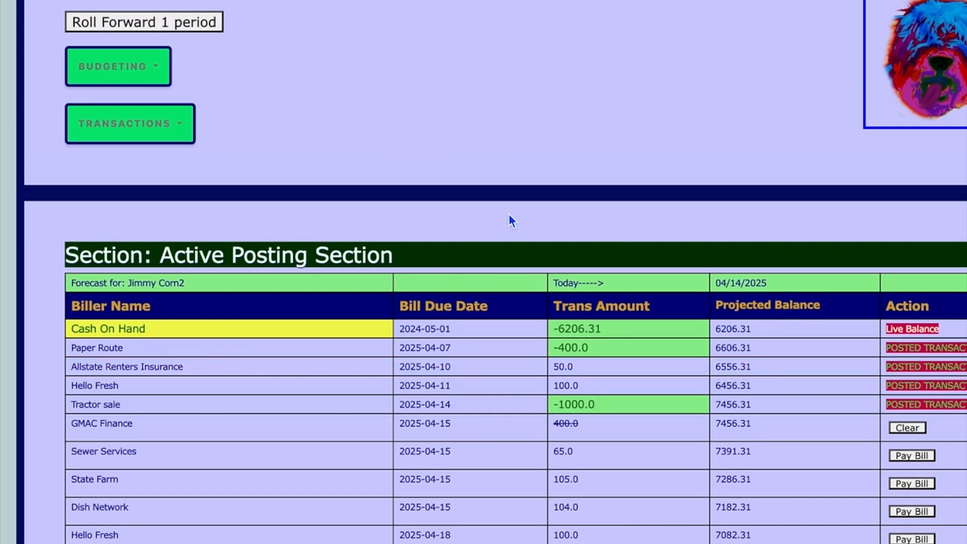
left_click(159, 75)
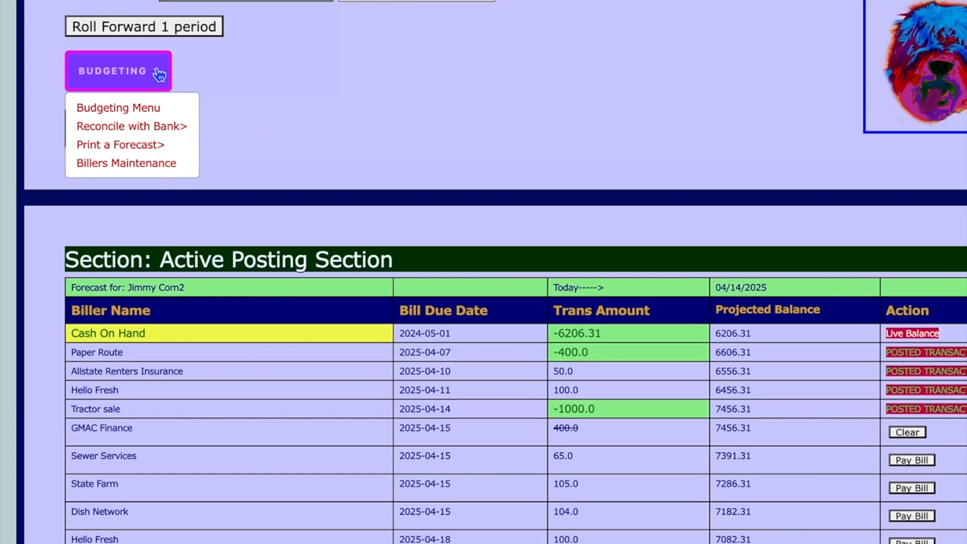
left_click(156, 129)
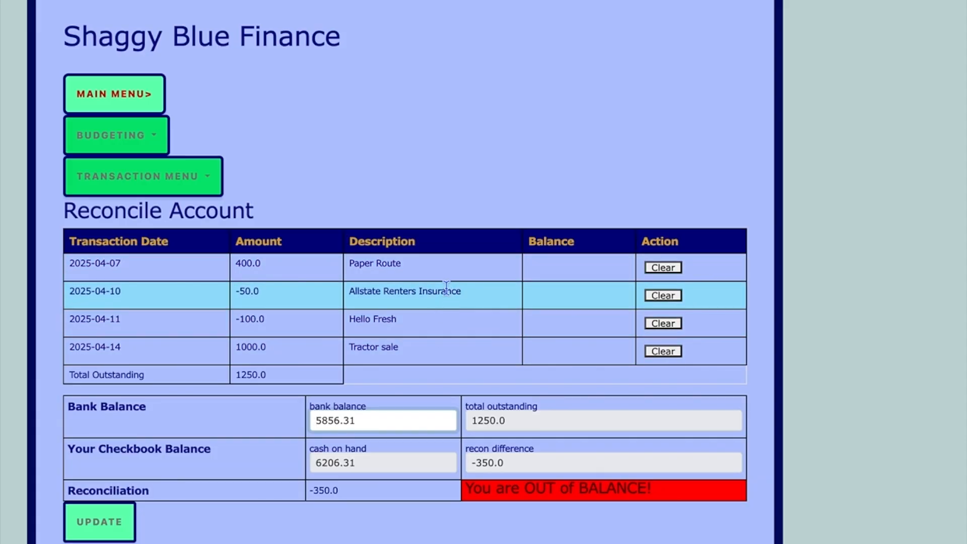
left_click(666, 271)
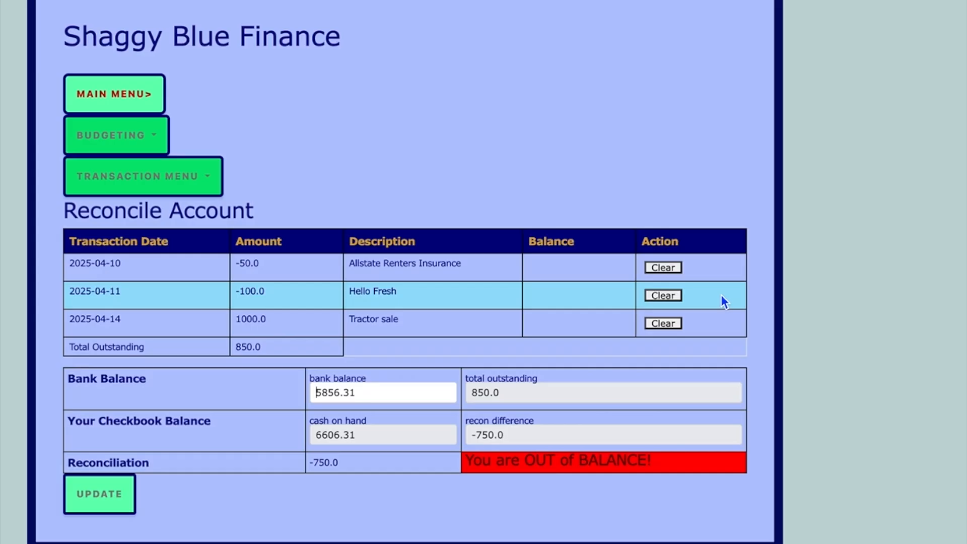
left_click(664, 268)
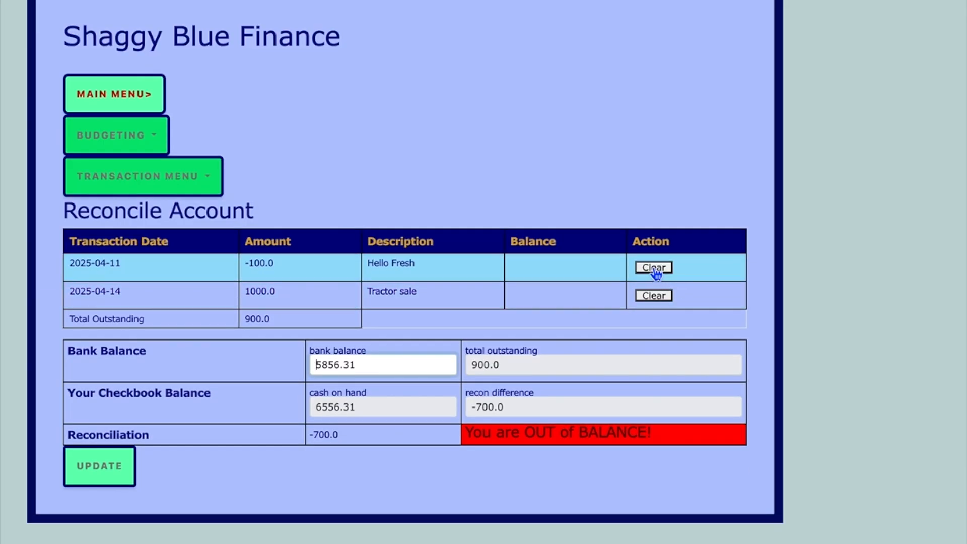
left_click(656, 269)
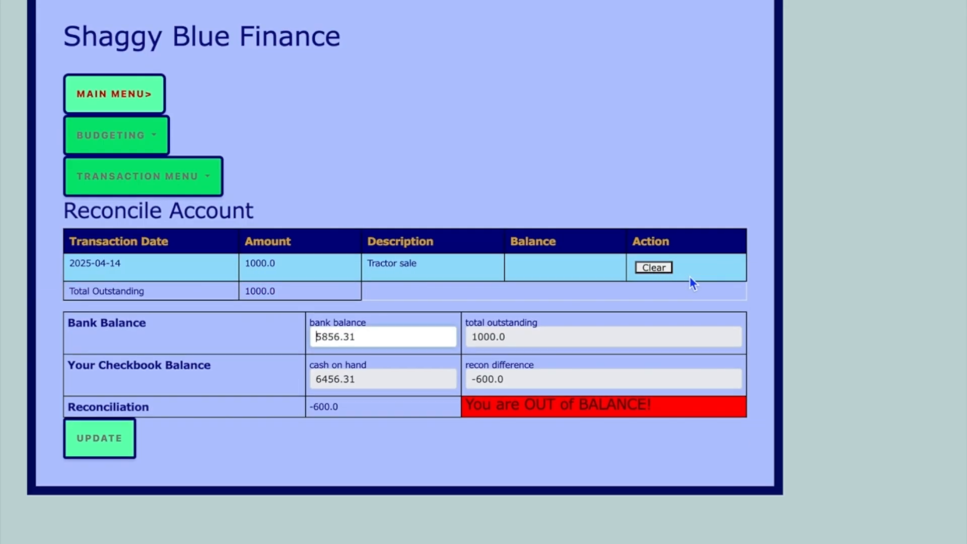
left_click(660, 270)
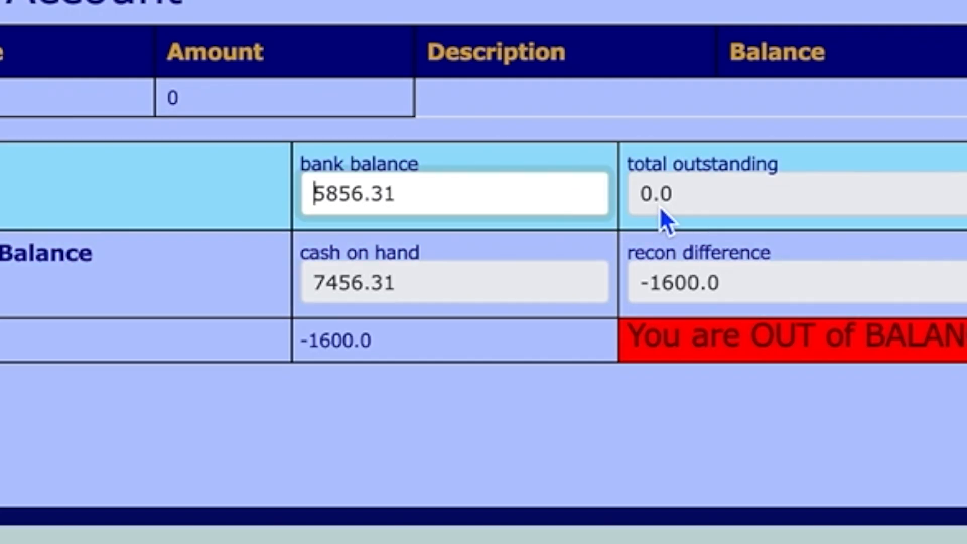
Step: Set the bank balance to 7456.31 and update the reconciliation
double_click(419, 194)
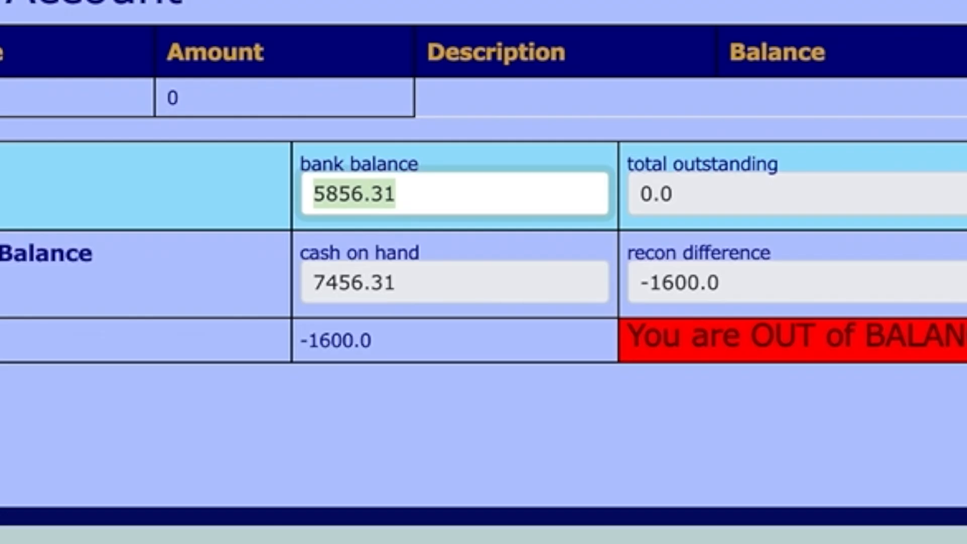
type("745")
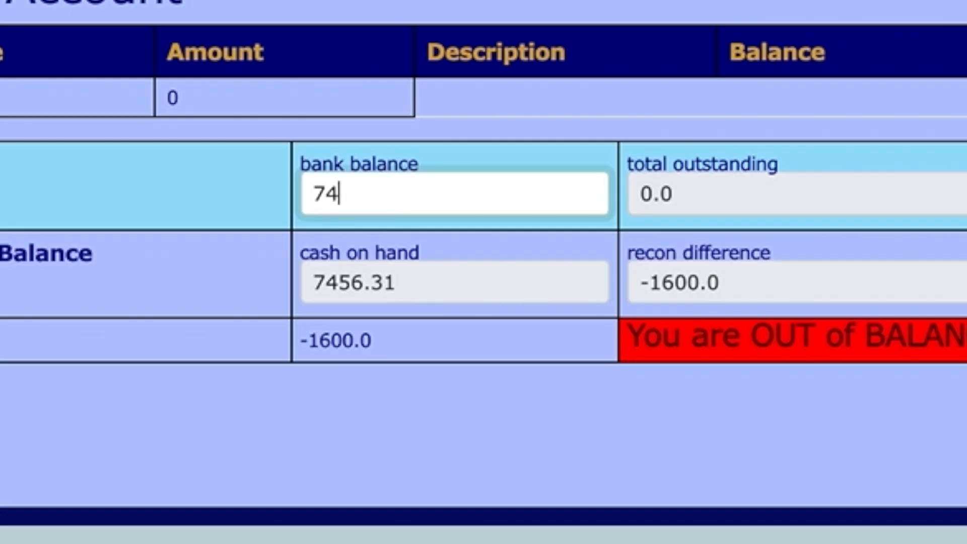
type("6.31")
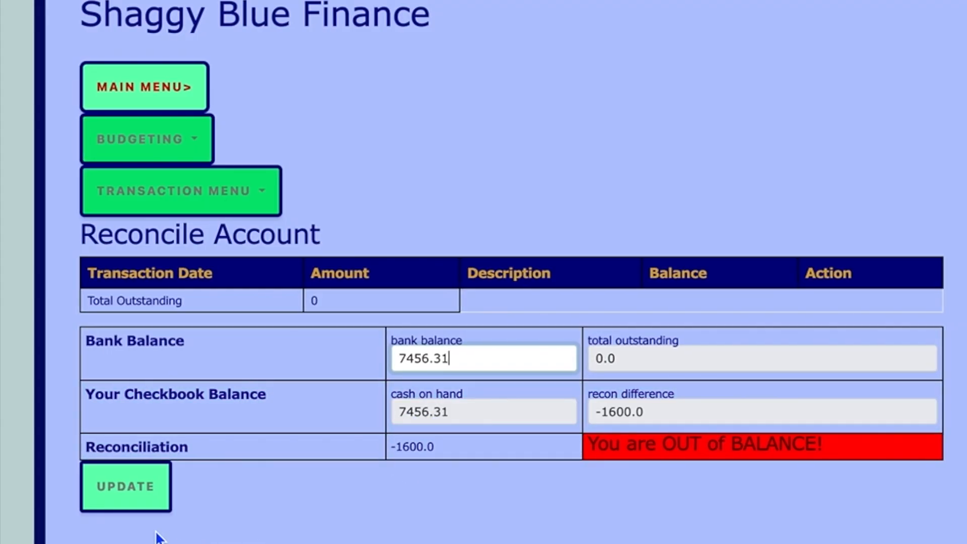
left_click(130, 498)
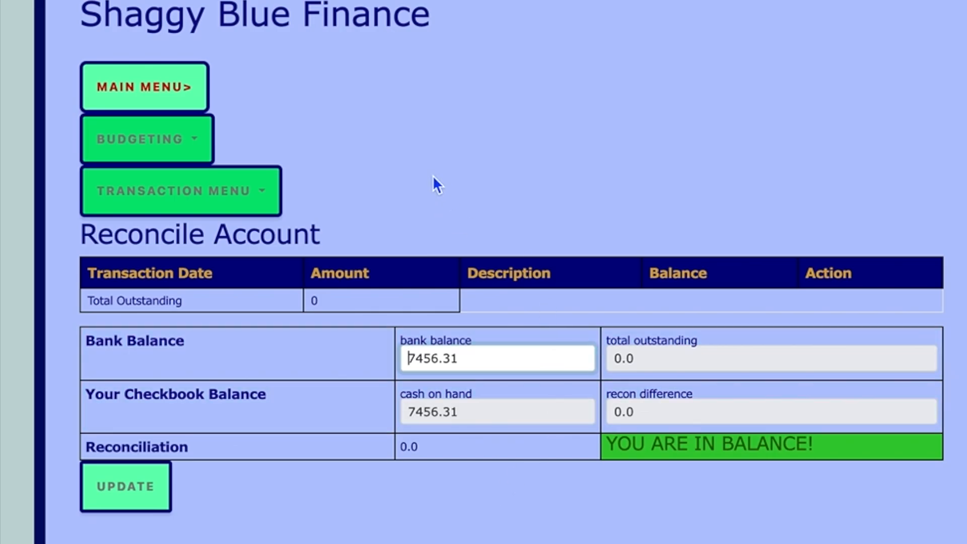
Step: Generate the forecast again from the reconciliation page and check the live balance in the Active Posting Section
left_click(196, 146)
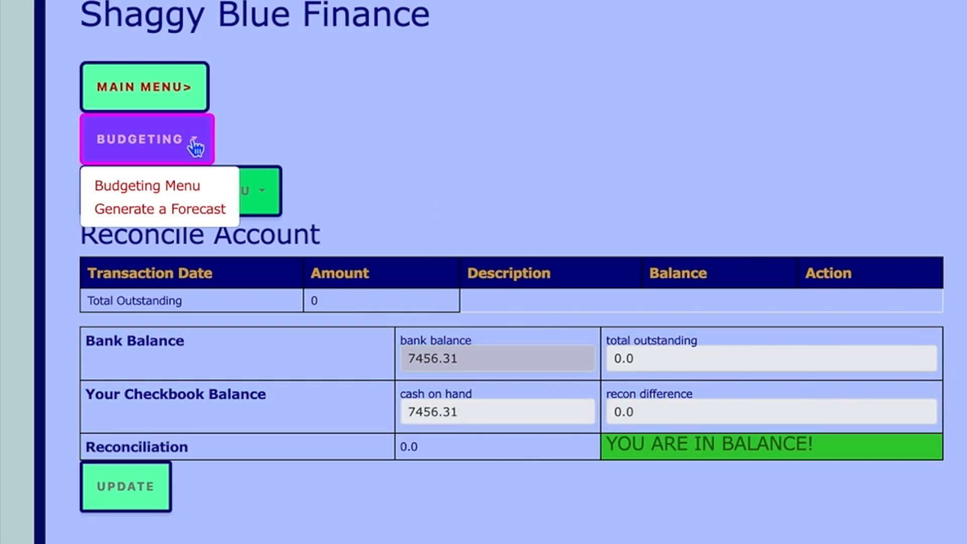
left_click(188, 211)
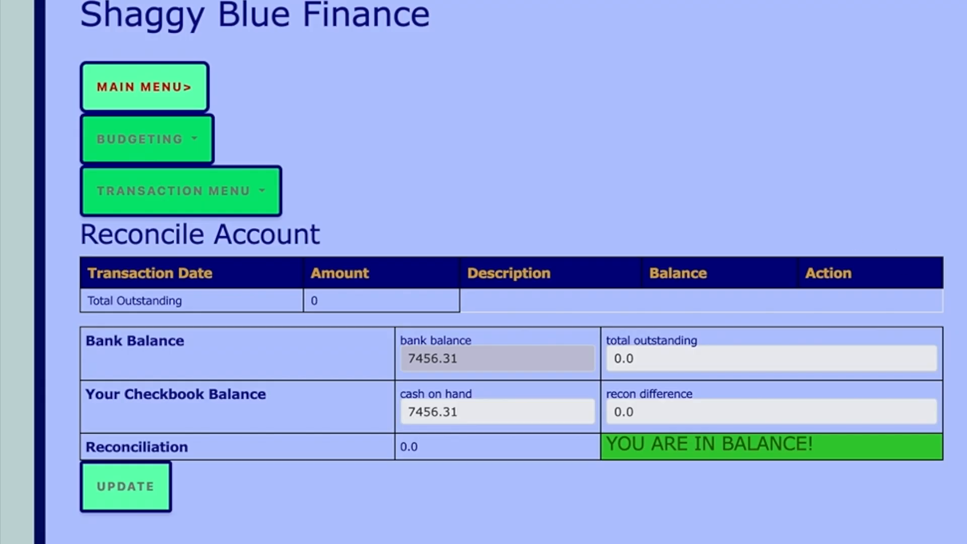
scroll(895, 277, "down", 3)
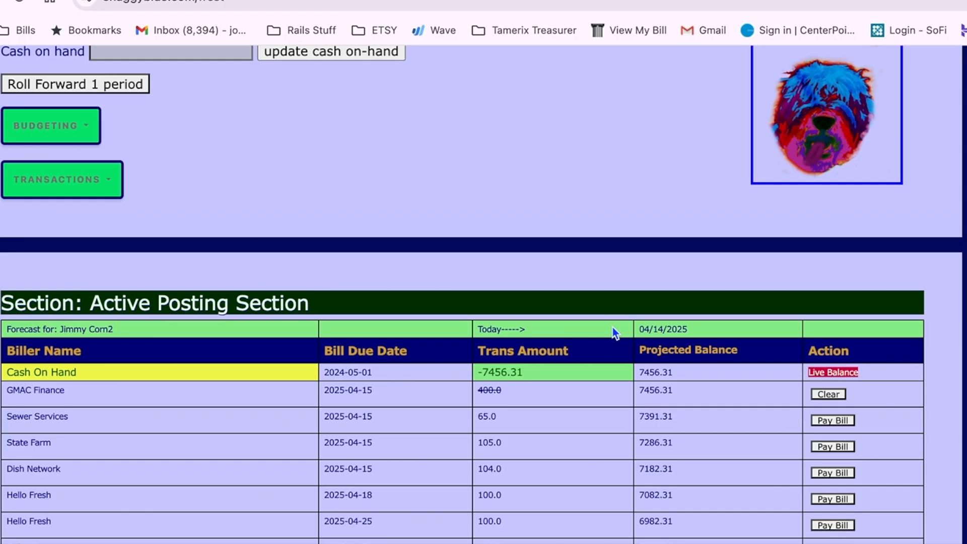
scroll(613, 332, "down", 1)
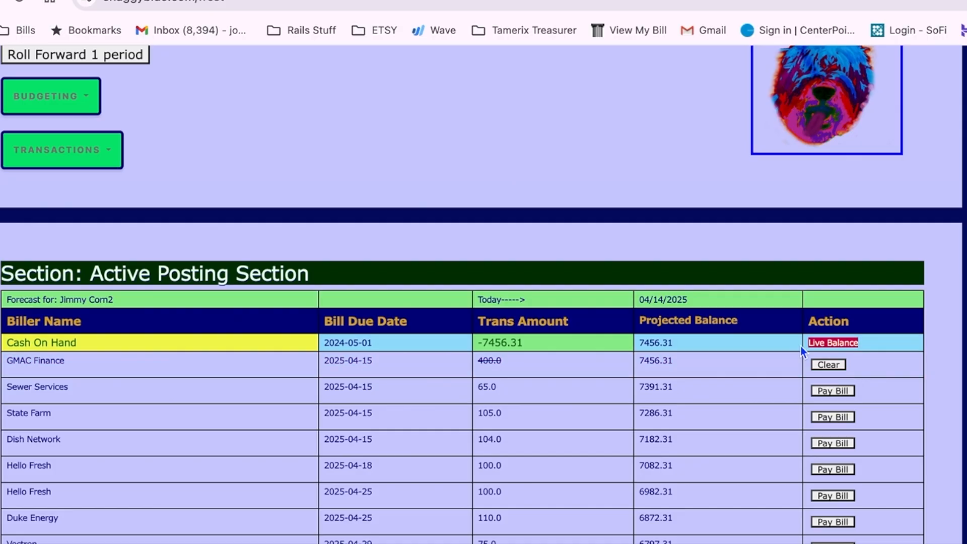
scroll(770, 342, "down", 1)
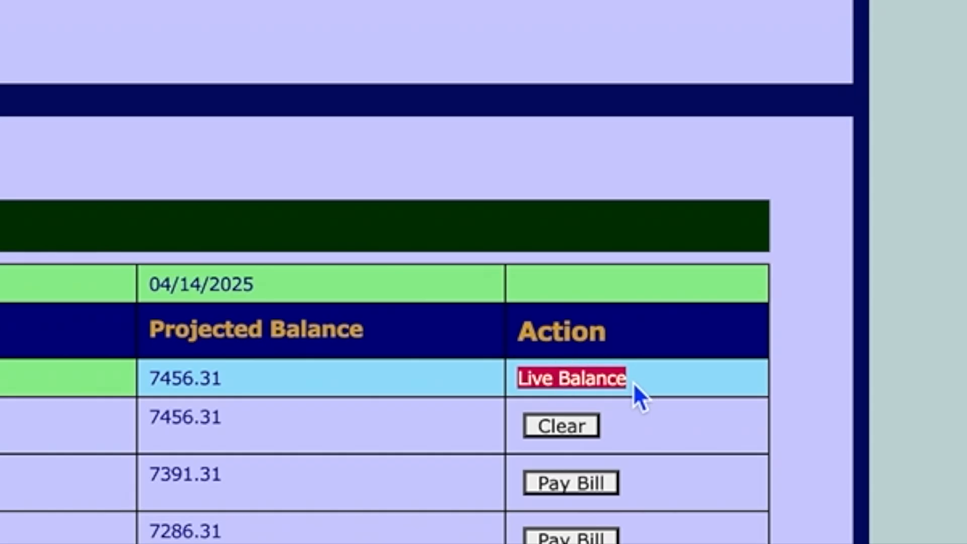
Step: Pay the Sewer Services bill of 65.0 and the State Farm bill of 105.0, both due 2025-04-15
scroll(366, 423, "down", 3)
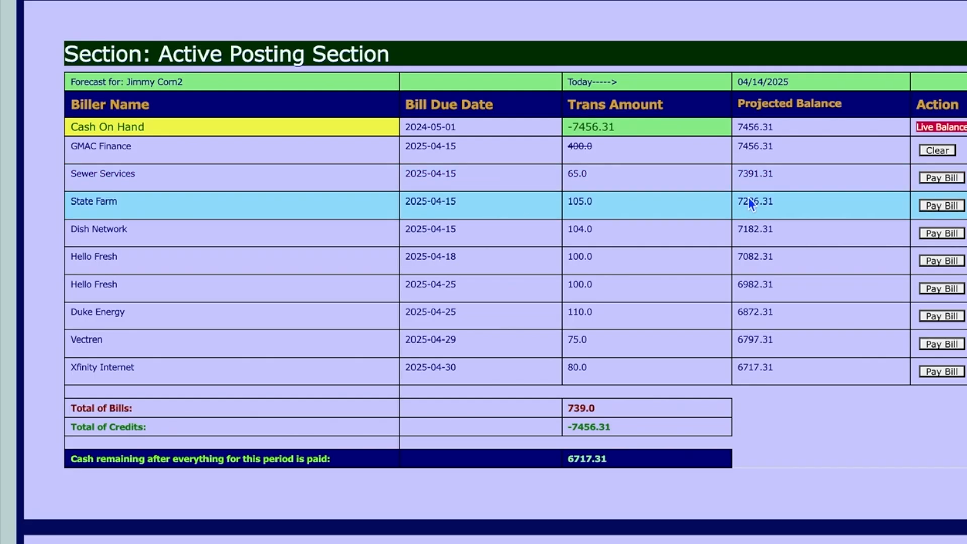
left_click(943, 180)
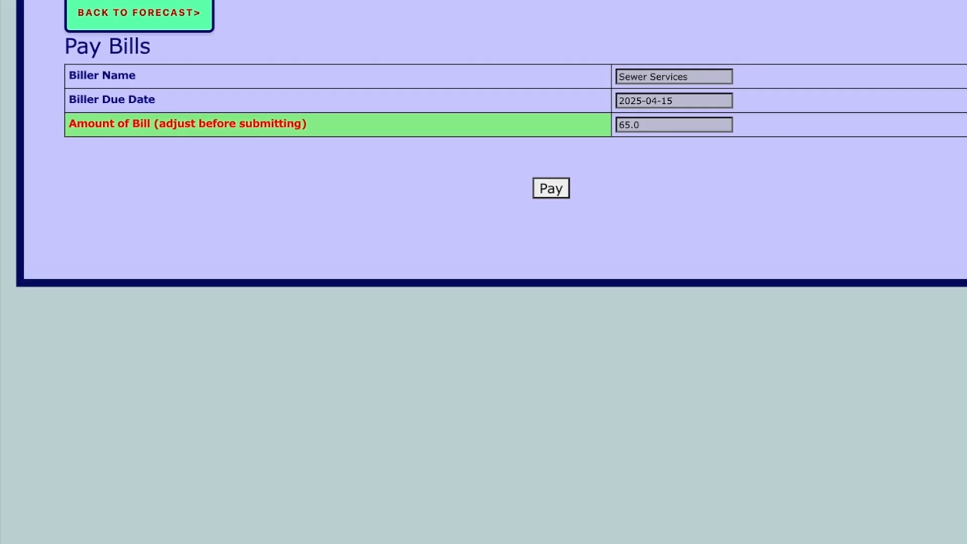
left_click(551, 188)
scroll(483, 272, "down", 3)
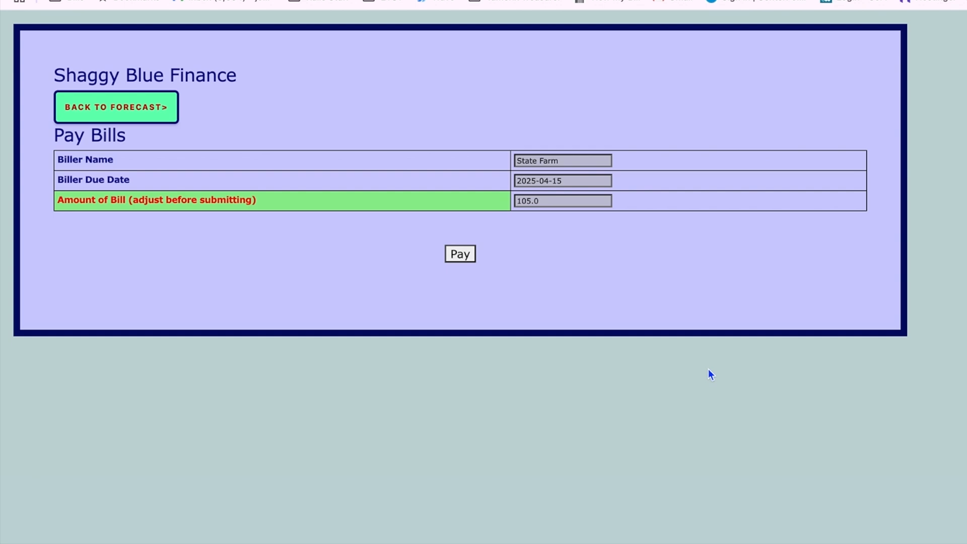
scroll(706, 373, "down", 2)
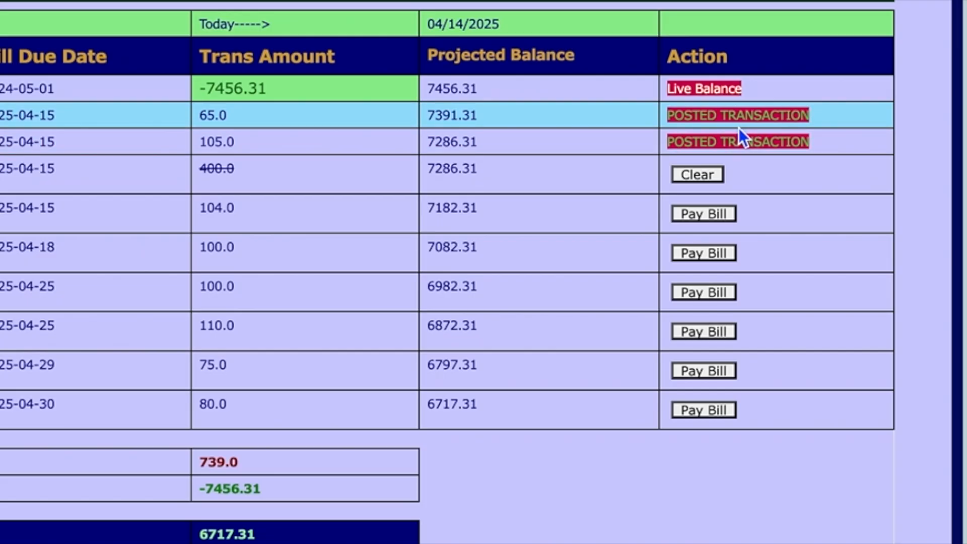
scroll(772, 118, "down", 1)
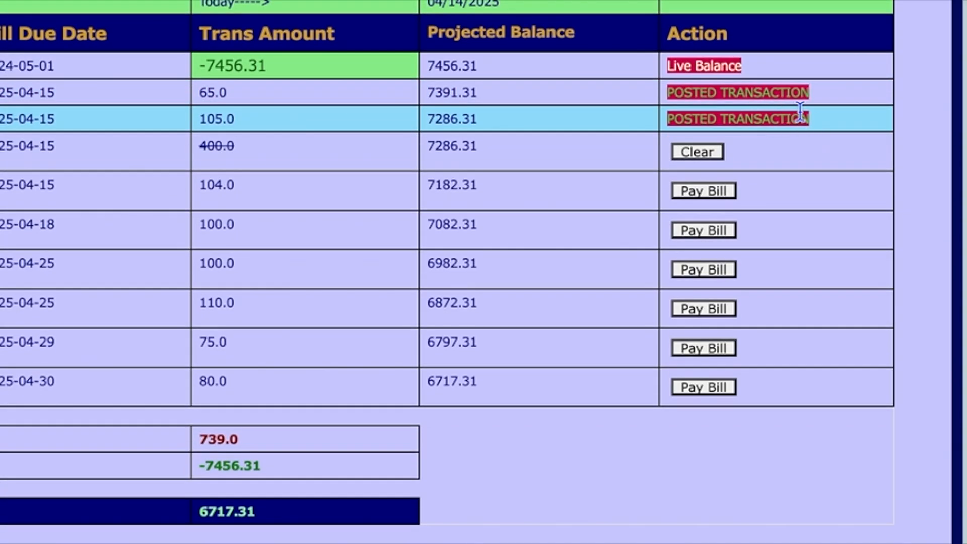
Step: Return to the bank reconciliation and clear the Sewer Services and State Farm transactions
scroll(799, 121, "up", 5)
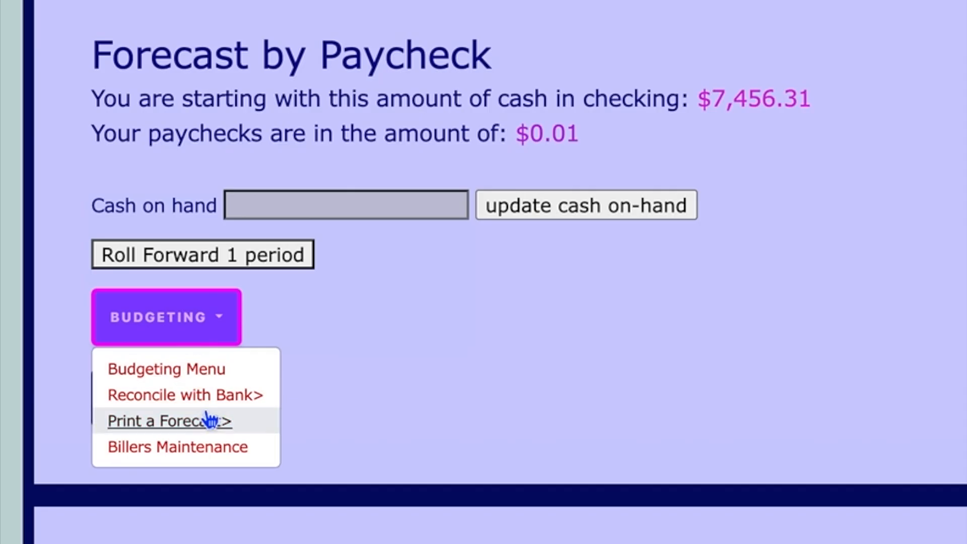
left_click(202, 401)
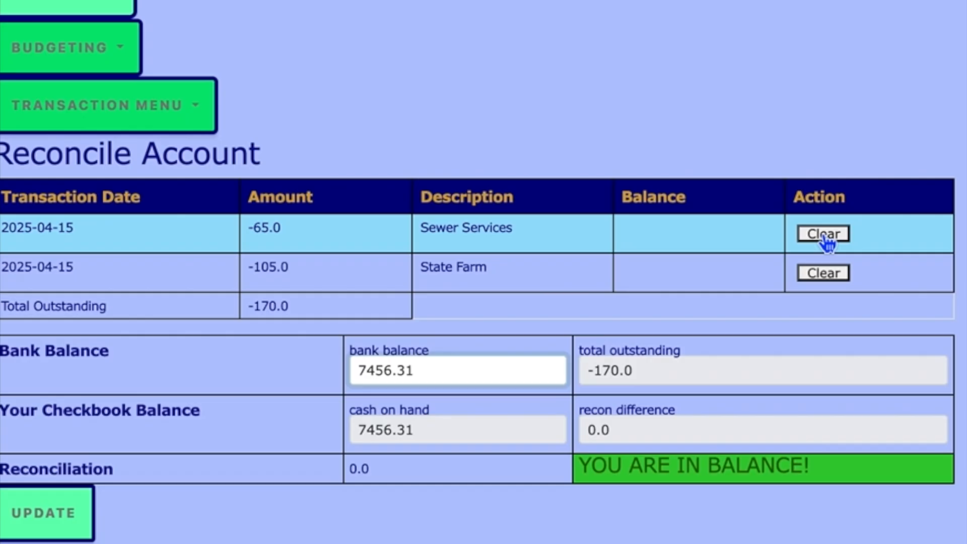
left_click(826, 236)
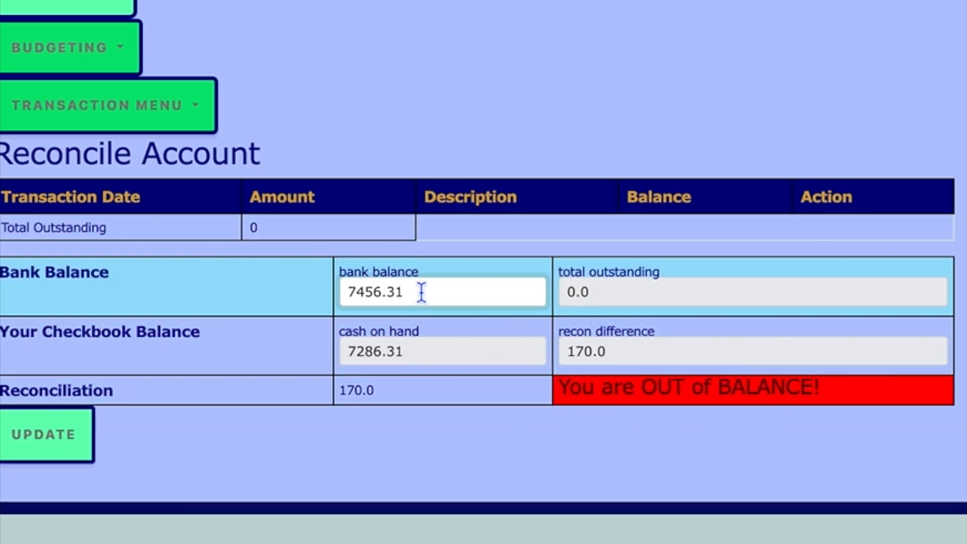
Step: Change the bank balance to 7286.31 and update the reconciliation
left_click_drag(429, 291, 235, 283)
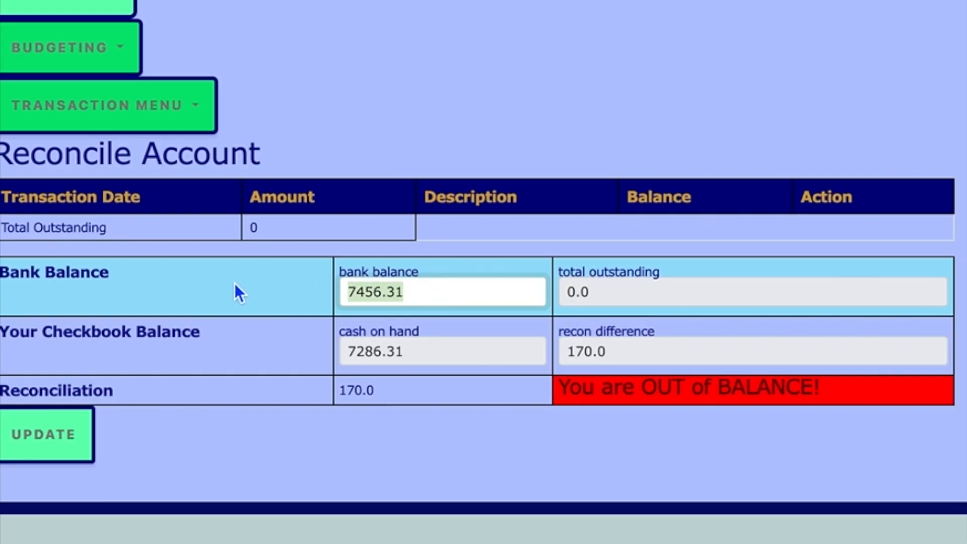
type("72")
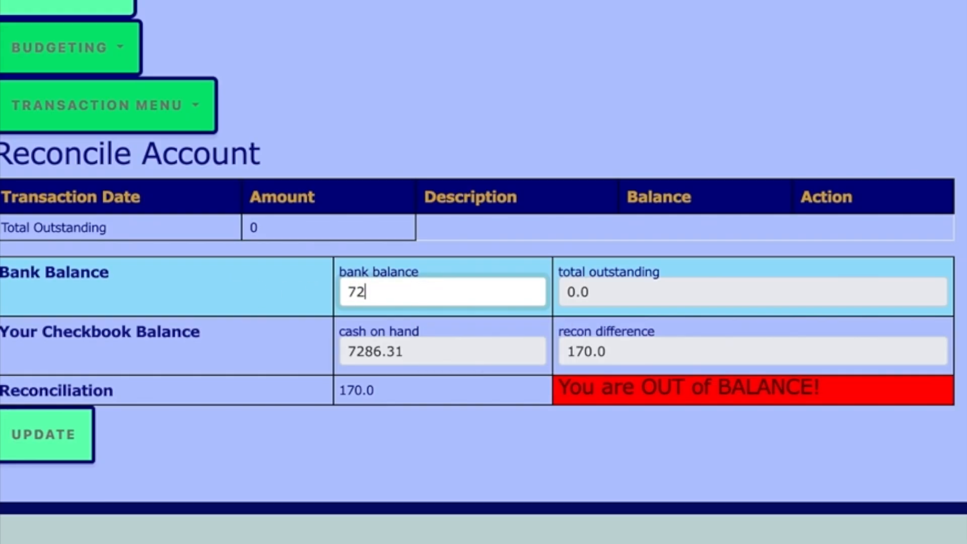
type("86.31")
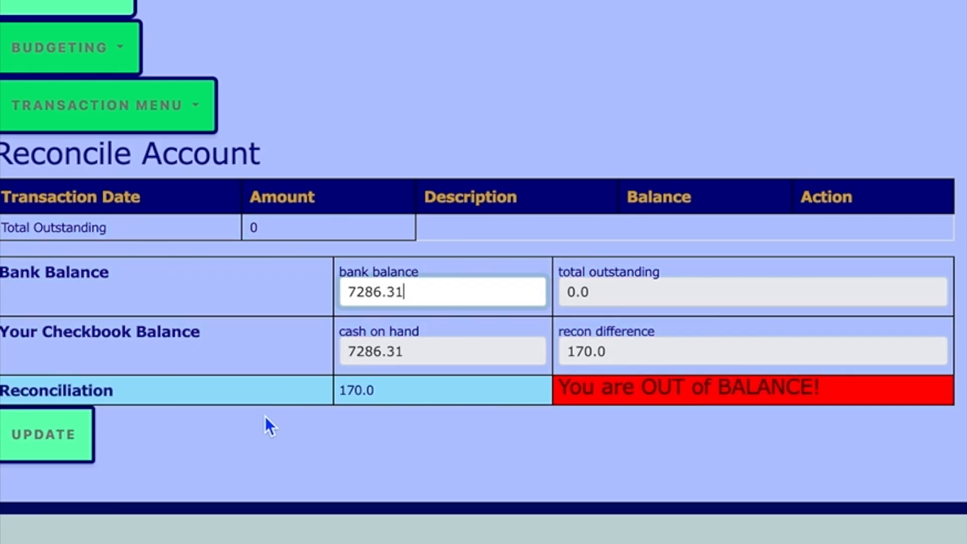
left_click(46, 442)
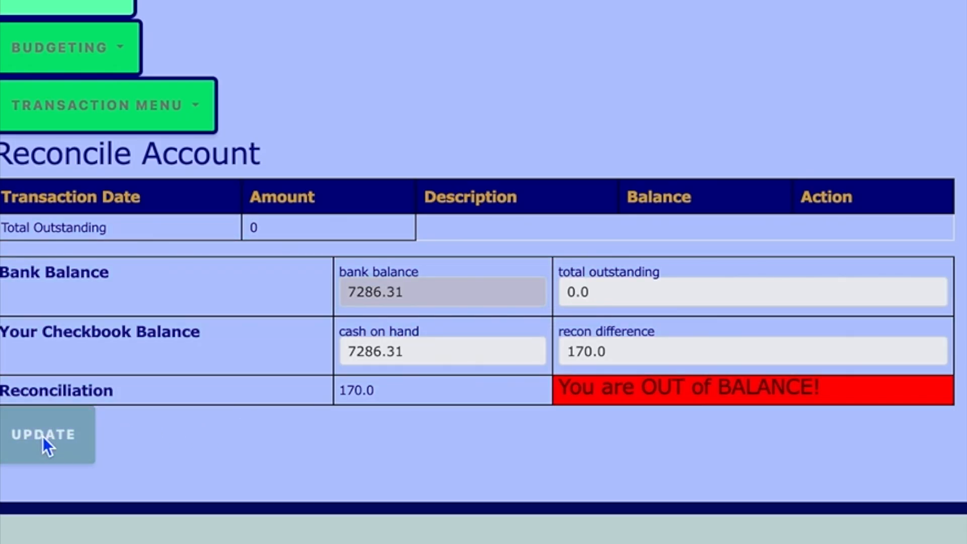